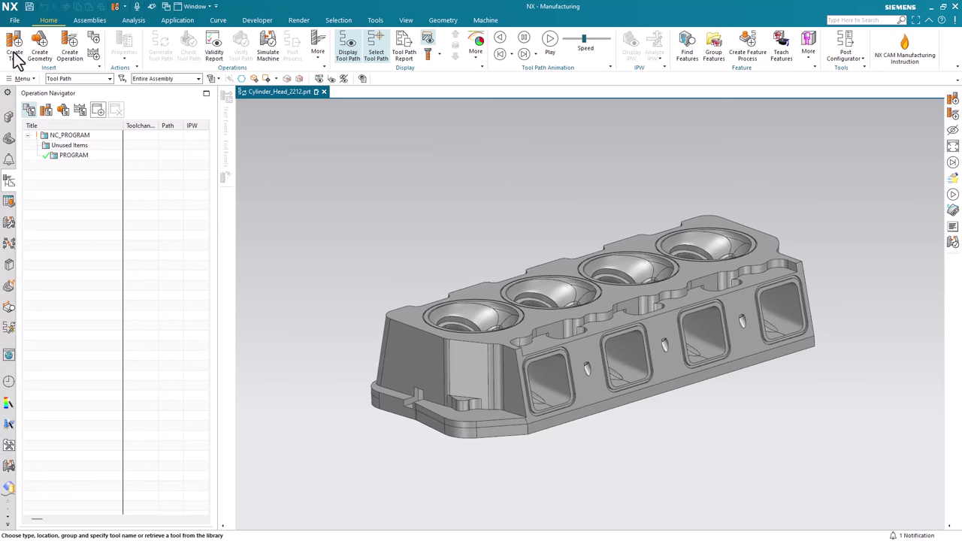
Step: Search the library's Milling End Mill (non indexable) class, review the 94 results, and exit without adding a tool
{"action": "left_click", "coordinate": [14, 54]}
{"action": "left_click", "coordinate": [134, 154]}
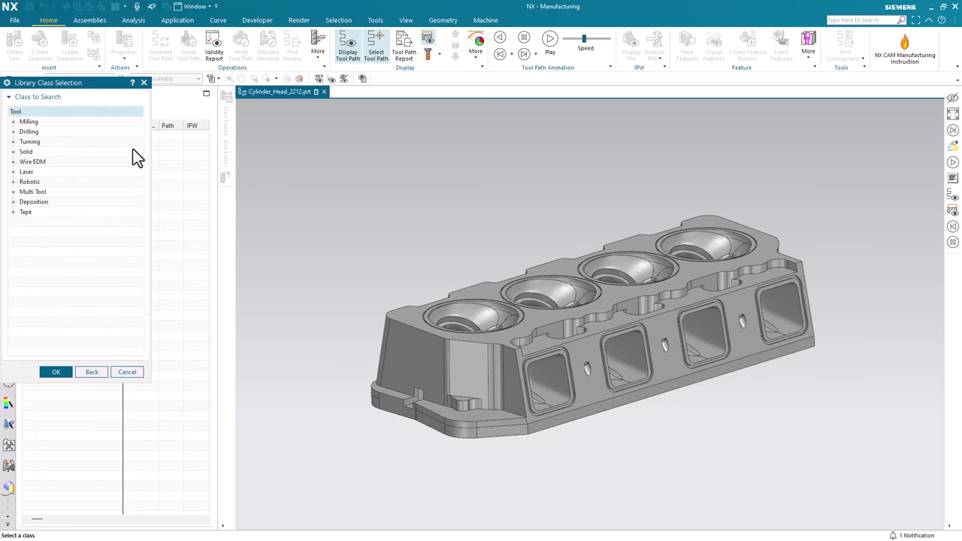
{"action": "left_click", "coordinate": [12, 122]}
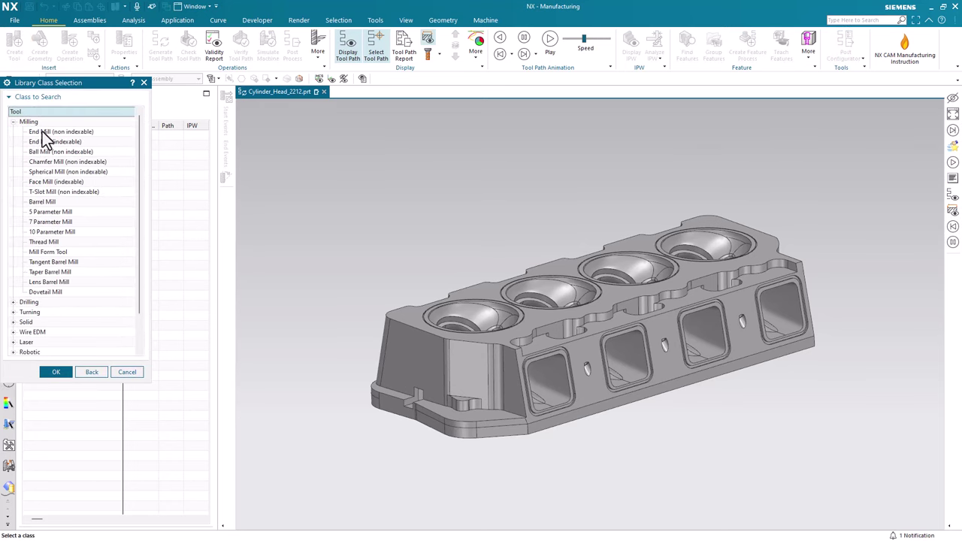
{"action": "double_click", "coordinate": [44, 133]}
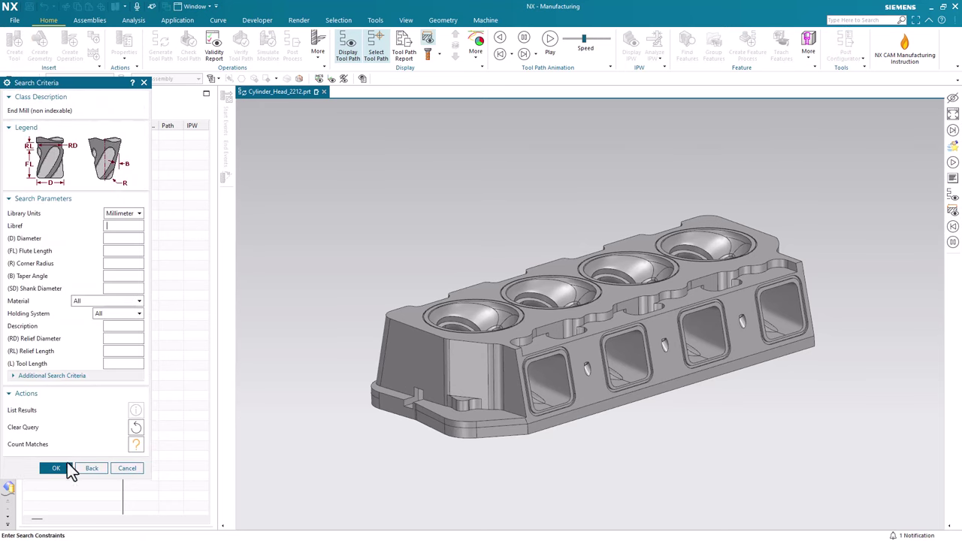
{"action": "left_click", "coordinate": [67, 466]}
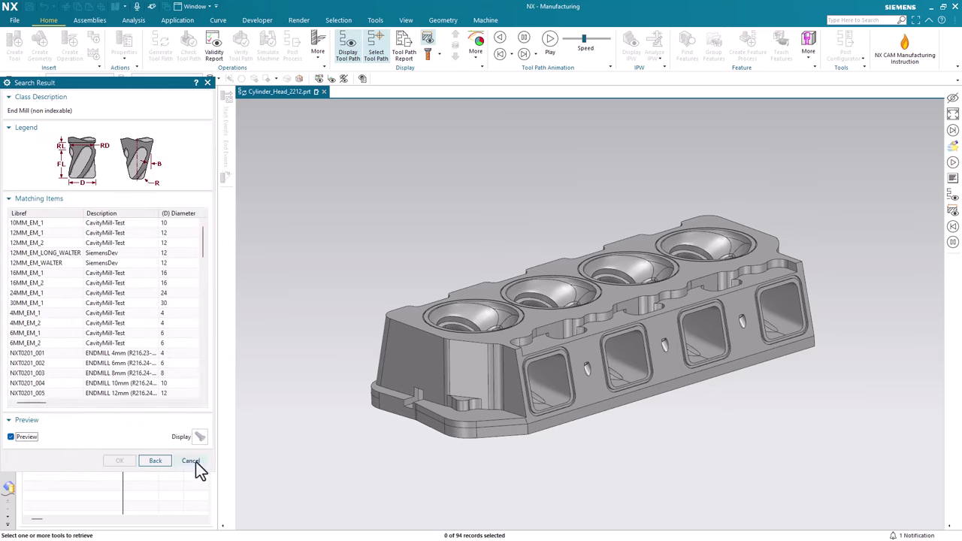
{"action": "left_click", "coordinate": [206, 83]}
{"action": "left_click", "coordinate": [145, 83]}
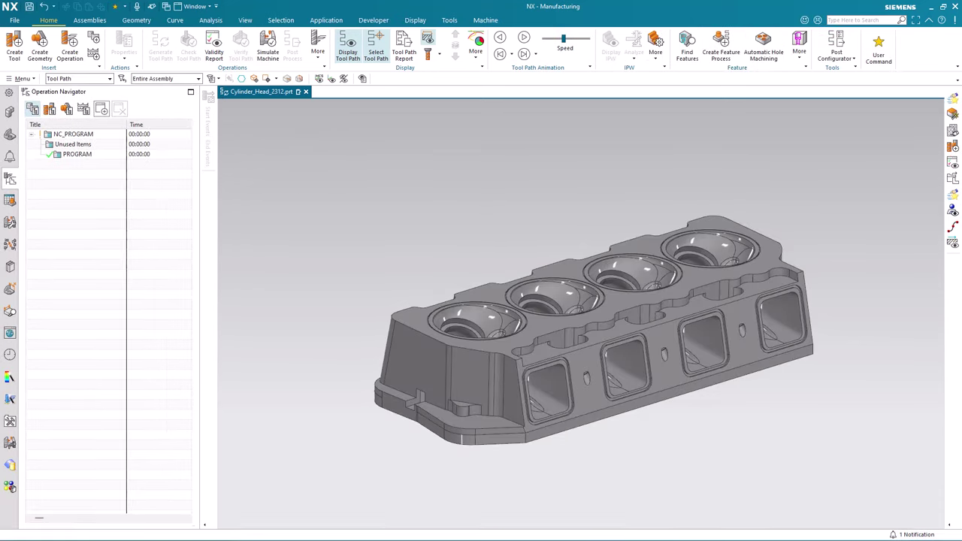
{"action": "left_click", "coordinate": [15, 51]}
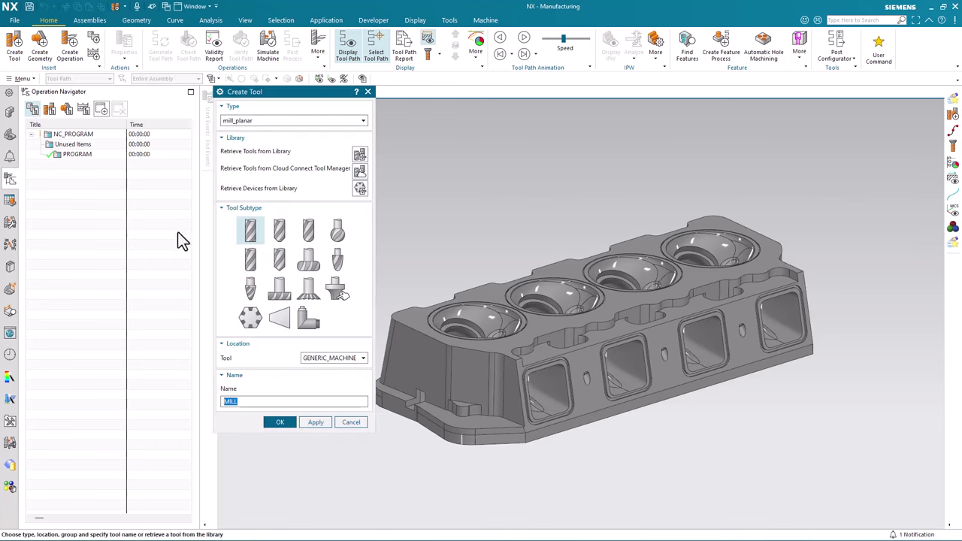
{"action": "left_click", "coordinate": [364, 153]}
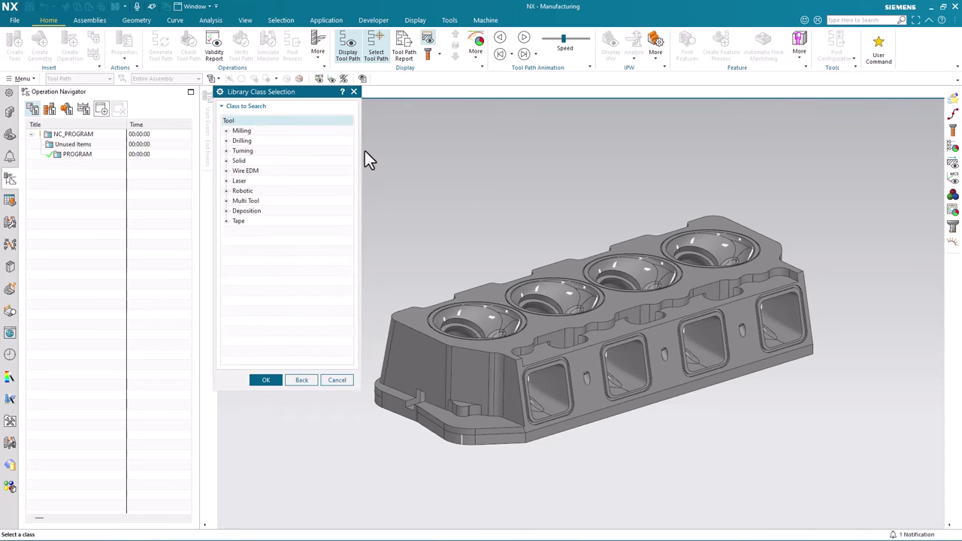
{"action": "left_click", "coordinate": [226, 131]}
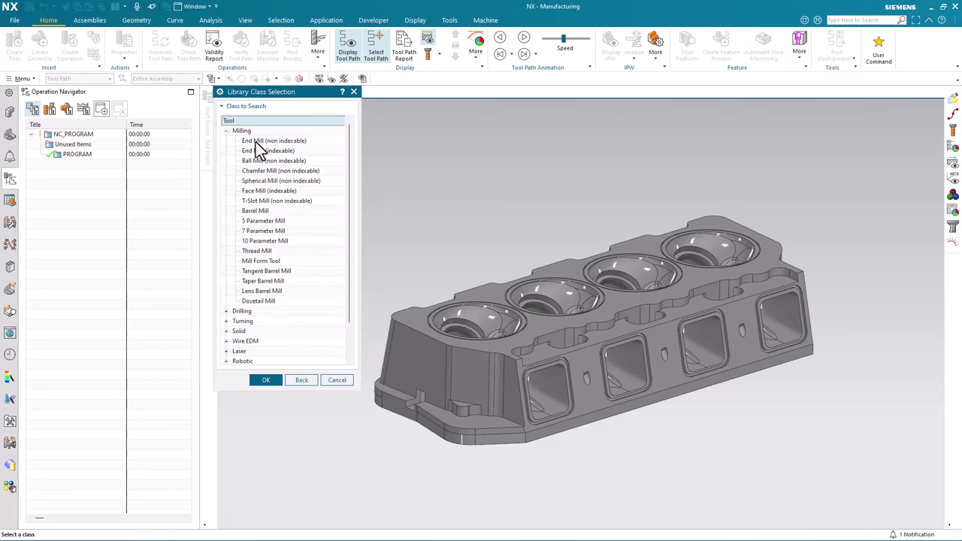
{"action": "double_click", "coordinate": [255, 142]}
{"action": "left_click", "coordinate": [266, 462]}
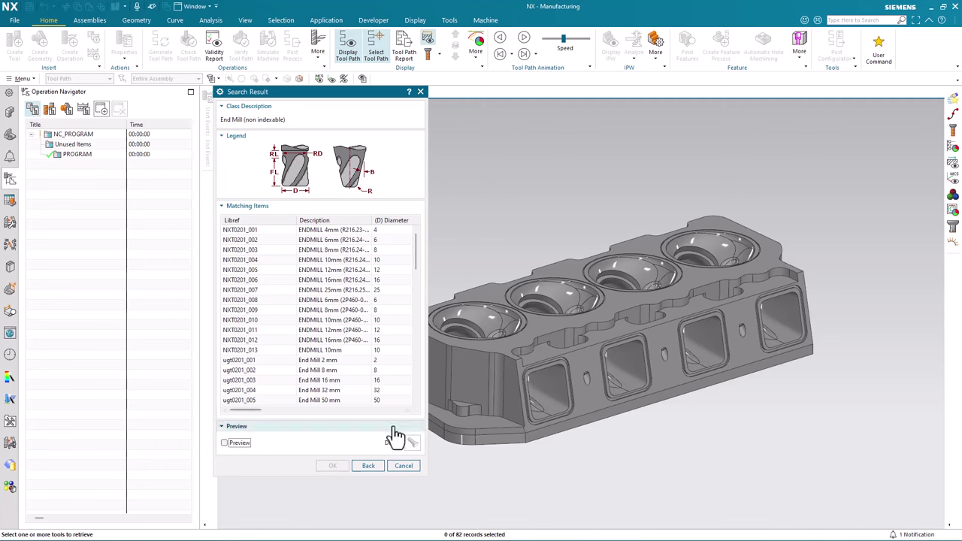
{"action": "left_click", "coordinate": [404, 466]}
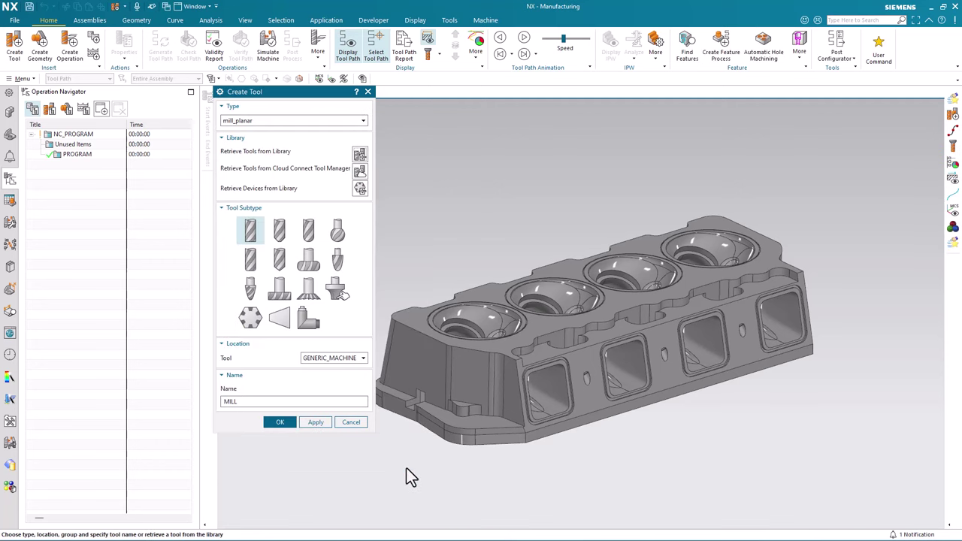
{"action": "left_click", "coordinate": [359, 421]}
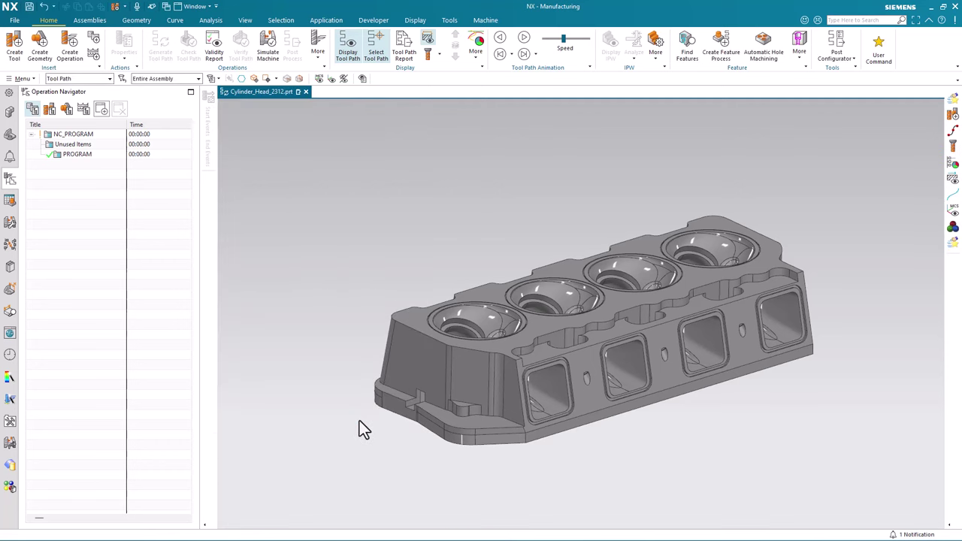
Step: Launch Convert Tool Library from the Tools menu, showing the 2212 metric tool folder
{"action": "left_click", "coordinate": [22, 79]}
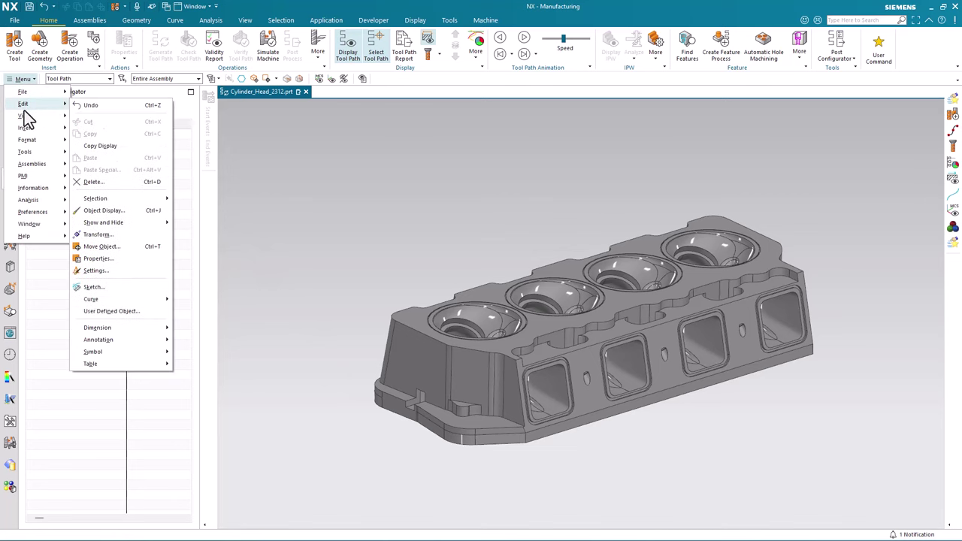
{"action": "mouse_move", "coordinate": [29, 151]}
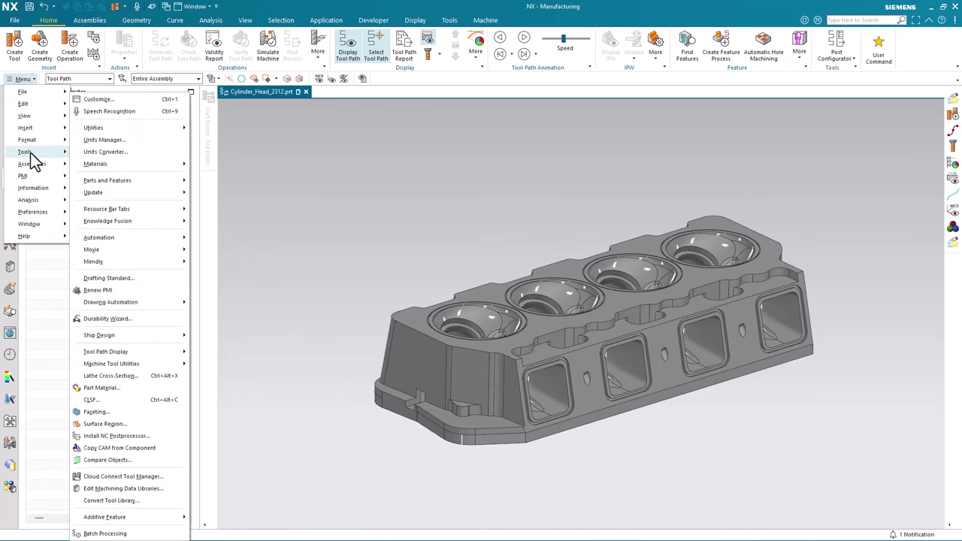
{"action": "left_click", "coordinate": [153, 500]}
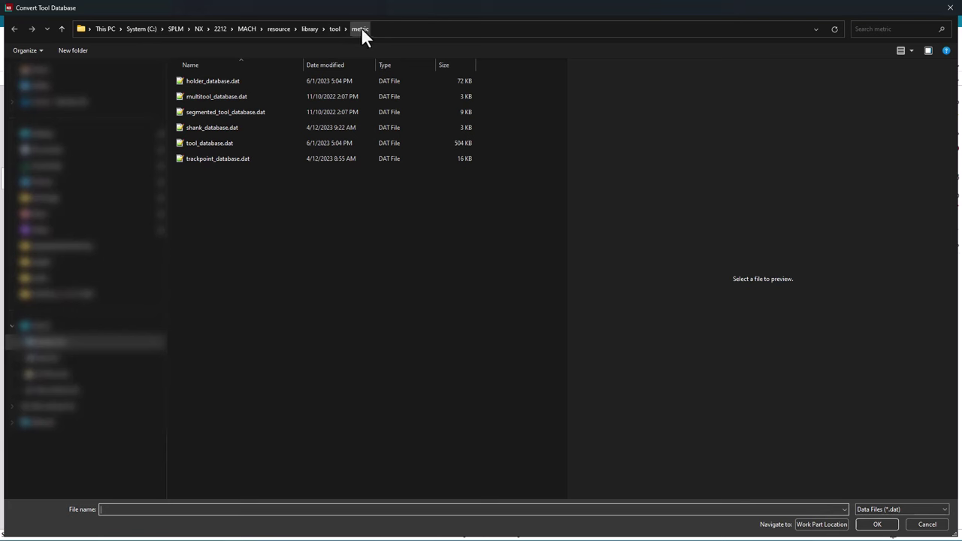
Step: Convert the 2212 metric tool_database.dat file into the current release format
{"action": "left_click", "coordinate": [346, 146]}
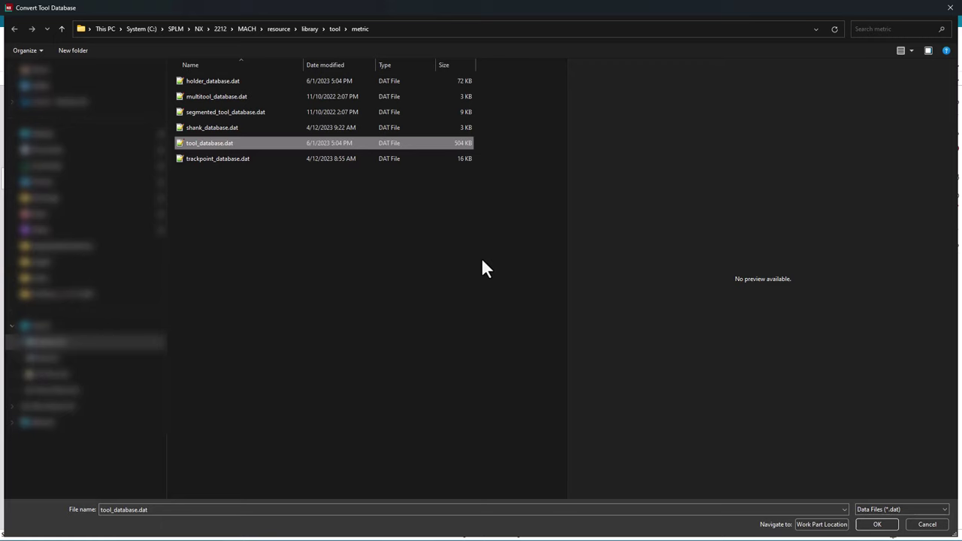
{"action": "left_click", "coordinate": [868, 525]}
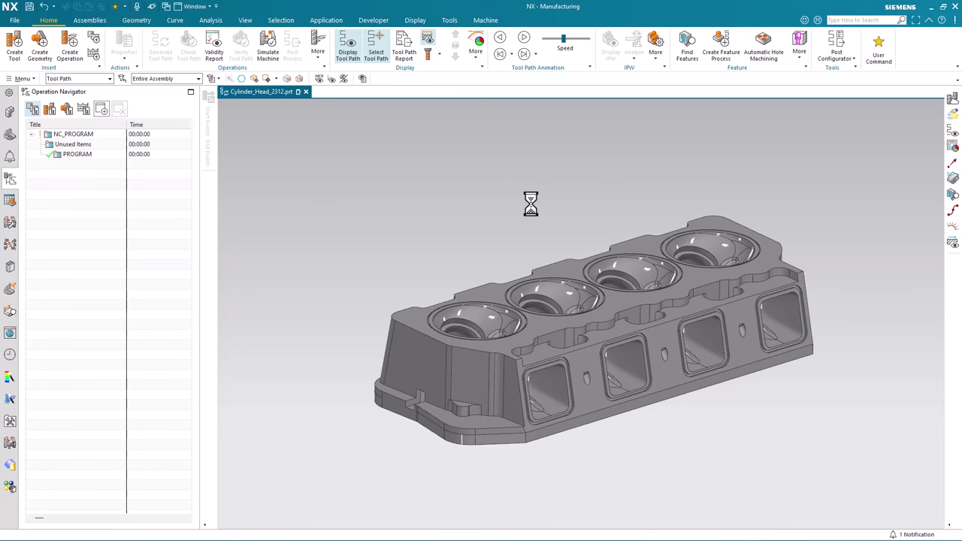
Step: Re-search the End Mill (non indexable) class, confirming 95 records including the CavityMill-Test tools
{"action": "left_click", "coordinate": [15, 51]}
{"action": "left_click", "coordinate": [360, 154]}
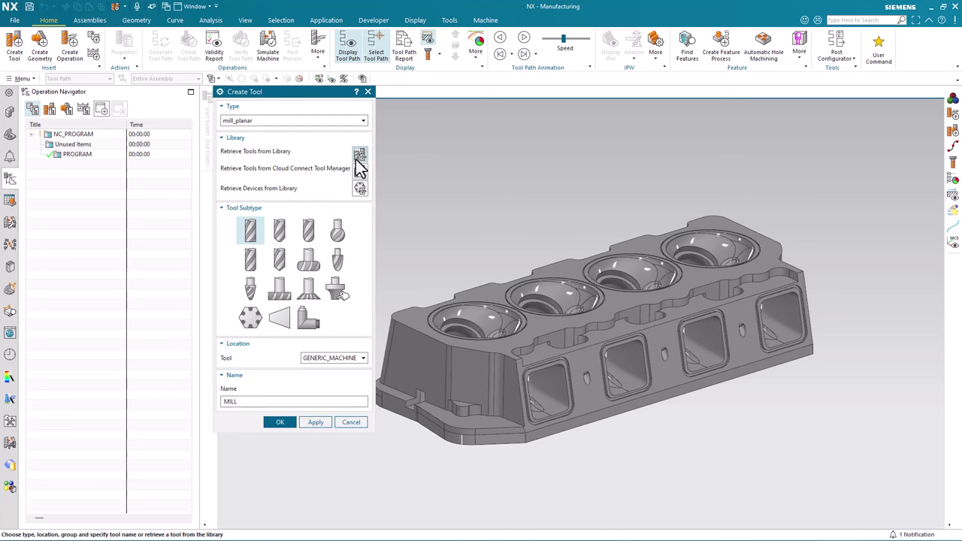
{"action": "left_click", "coordinate": [227, 131]}
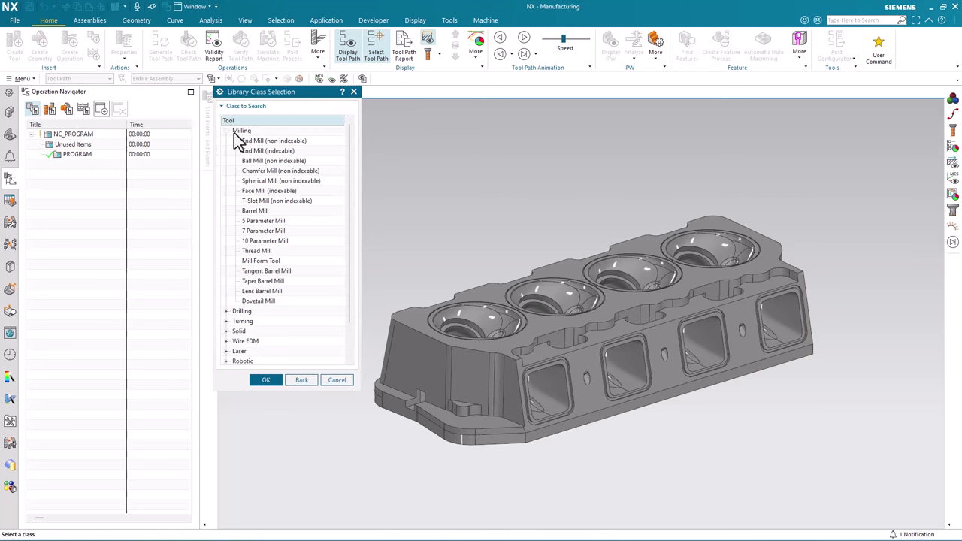
{"action": "double_click", "coordinate": [253, 141]}
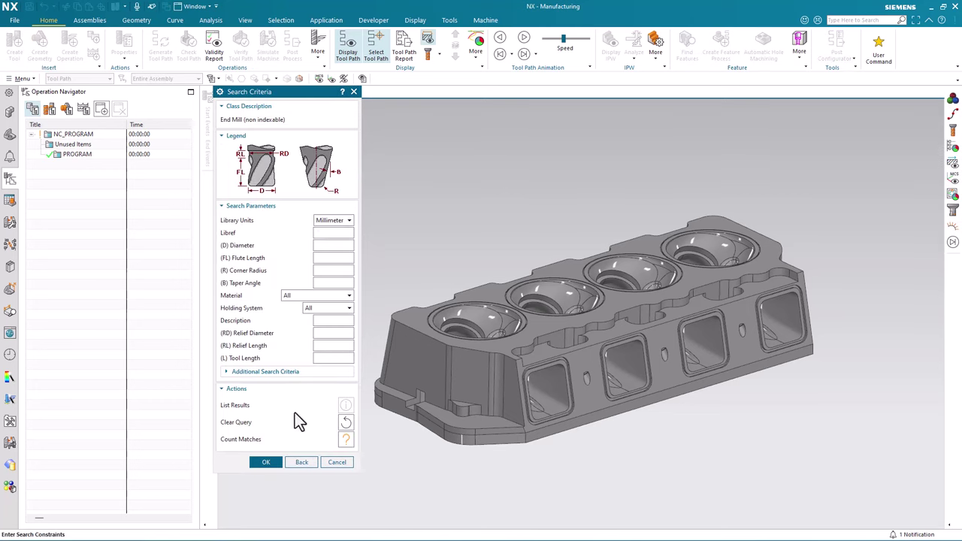
{"action": "left_click", "coordinate": [269, 462]}
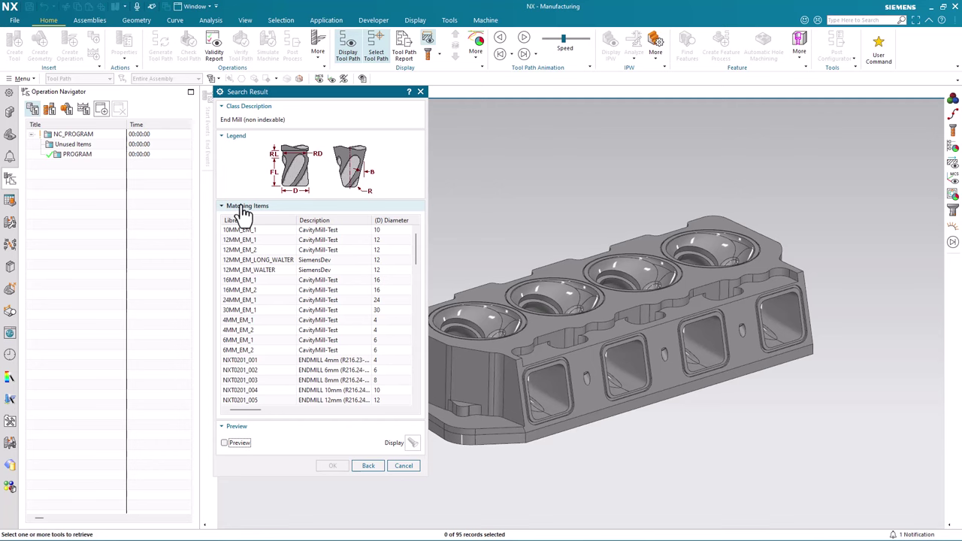
{"action": "left_click", "coordinate": [404, 466]}
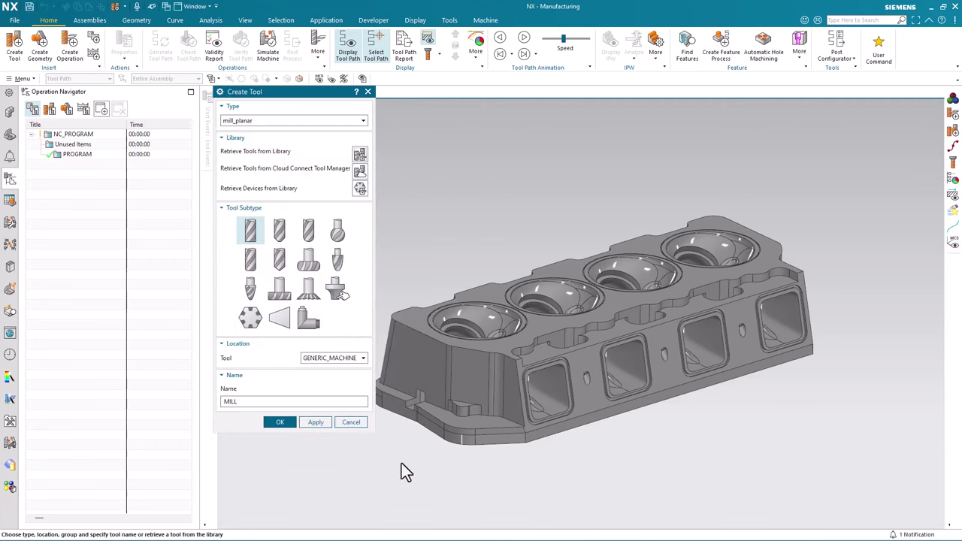
Step: Cancel tool creation and close the unneeded and menus tabs in File Explorer
{"action": "left_click", "coordinate": [359, 423]}
{"action": "key", "text": "alt+Tab"}
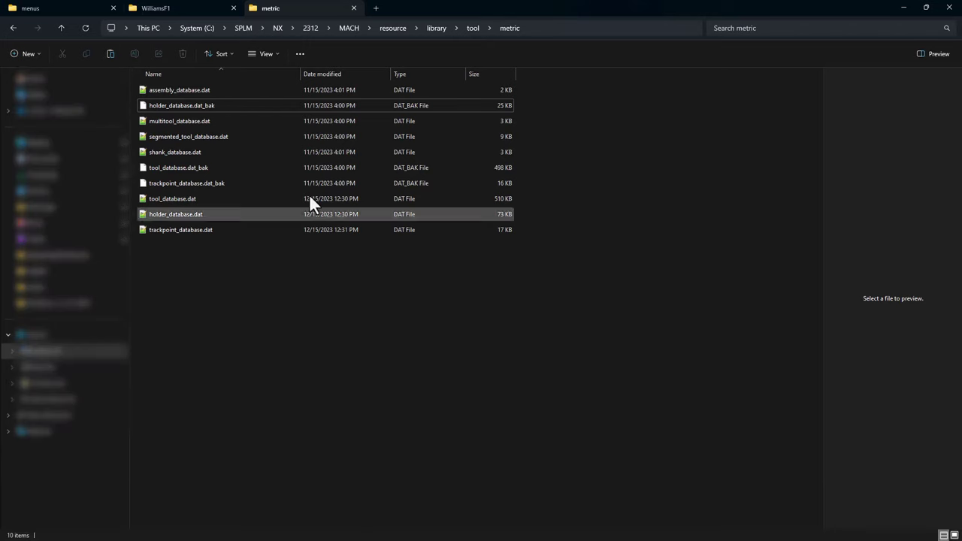
{"action": "left_click", "coordinate": [234, 8]}
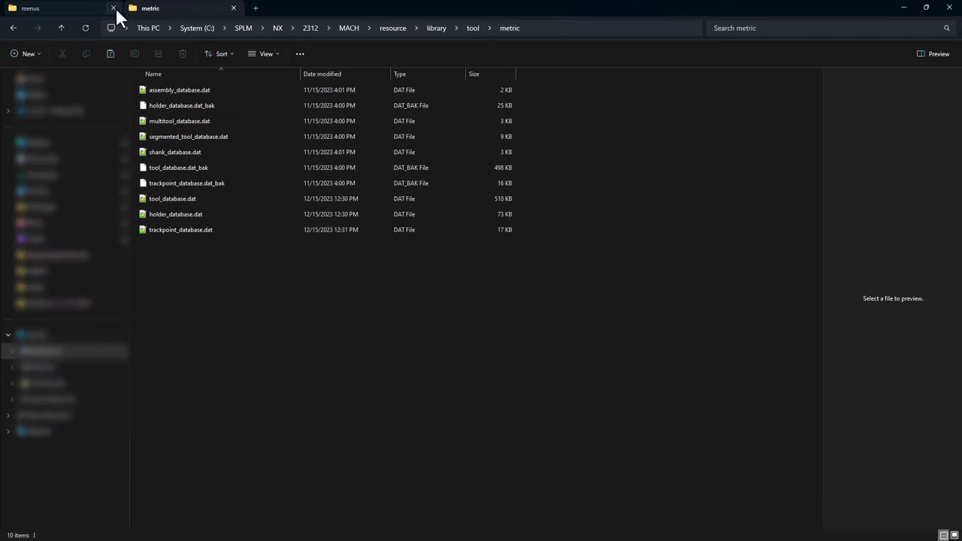
{"action": "left_click", "coordinate": [113, 7]}
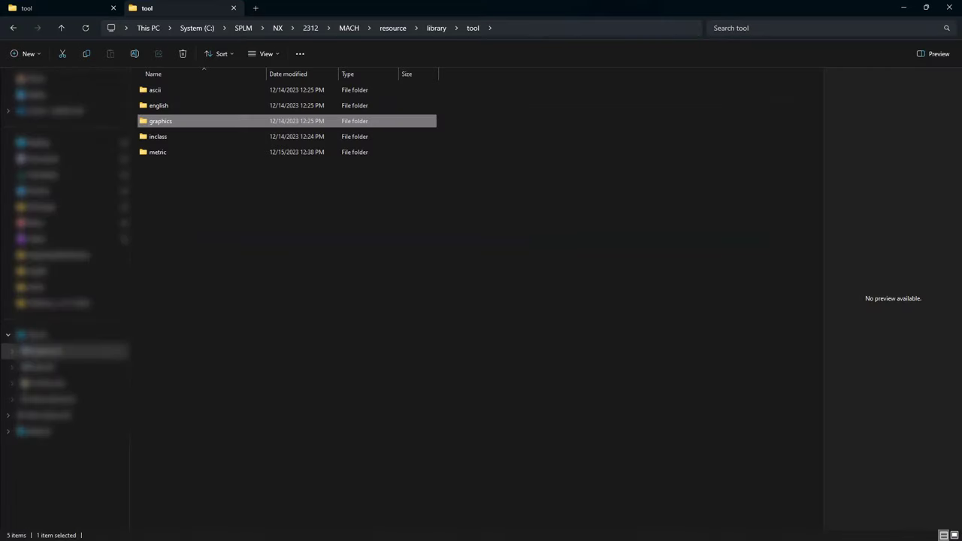
Step: Copy the fifteen folders 6MM_BALL_WALTER through 160MM_SLOTTING_WALTER from 2212 graphics into 2312 graphics
{"action": "left_click", "coordinate": [75, 7]}
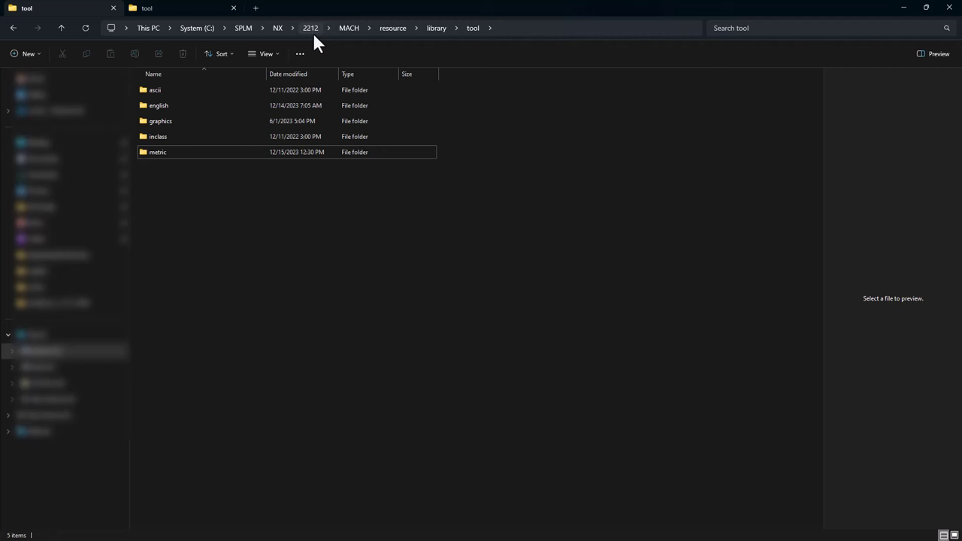
{"action": "double_click", "coordinate": [281, 120]}
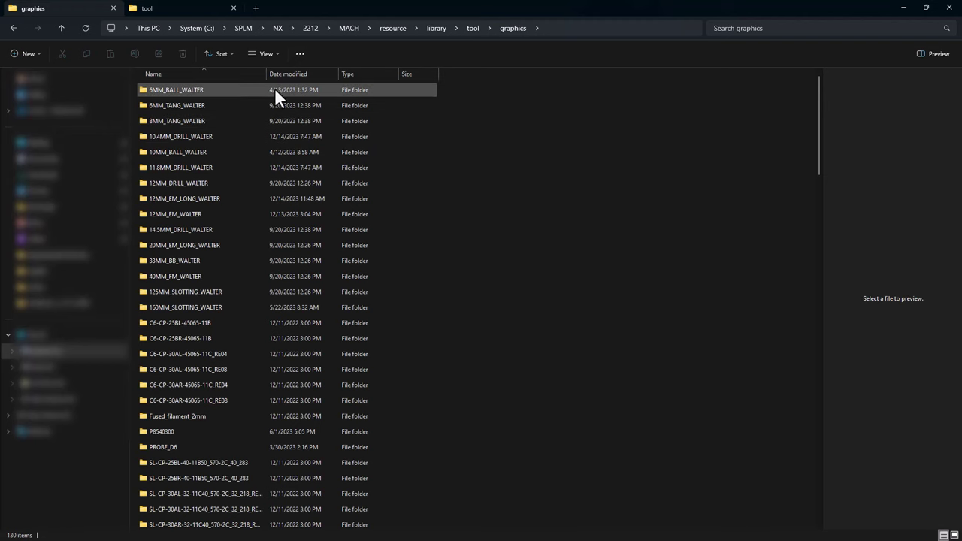
{"action": "left_click", "coordinate": [274, 88]}
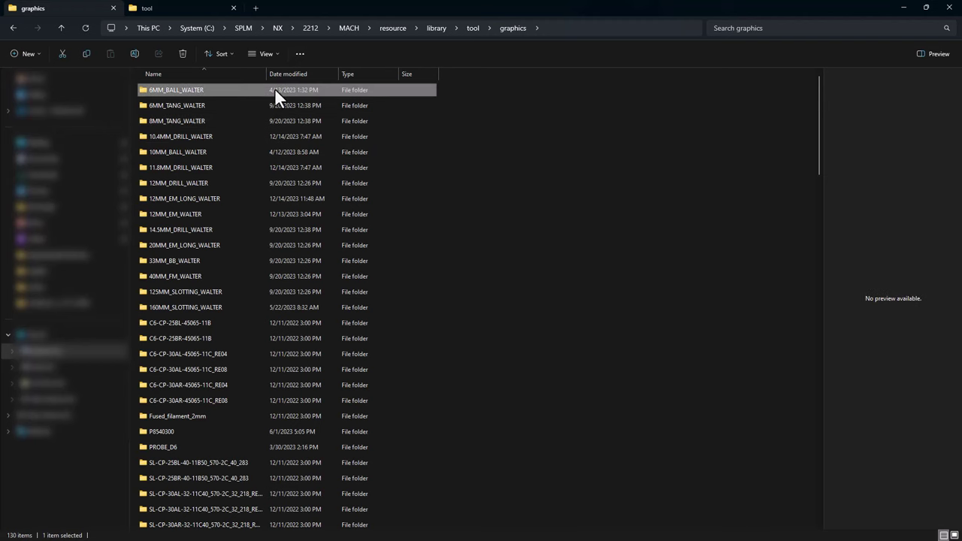
{"action": "left_click", "coordinate": [283, 307], "text": "shift"}
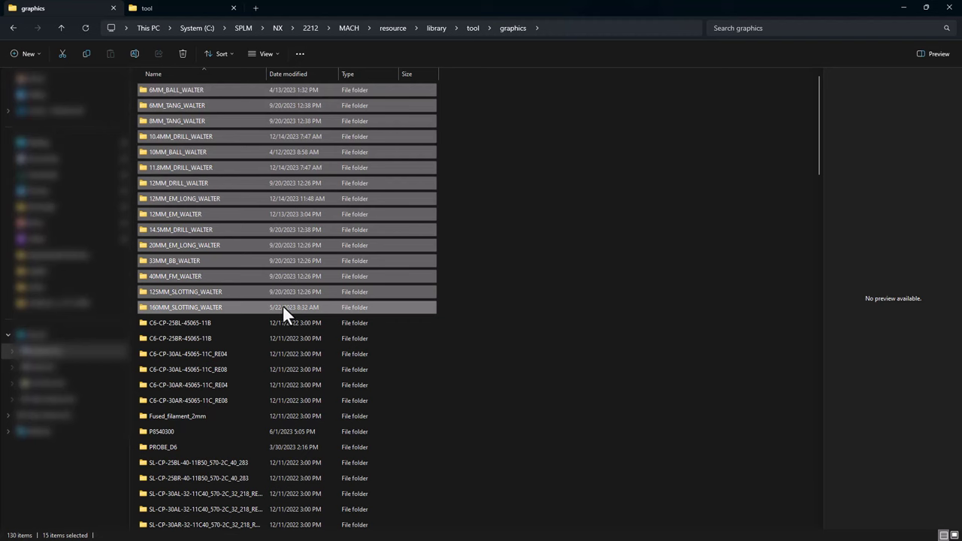
{"action": "key", "text": "ctrl+c"}
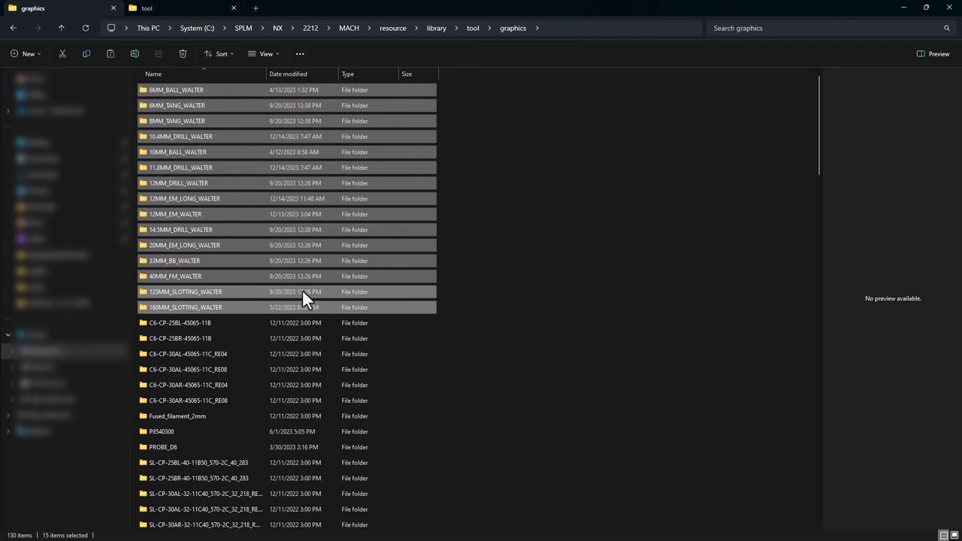
{"action": "left_click", "coordinate": [169, 10]}
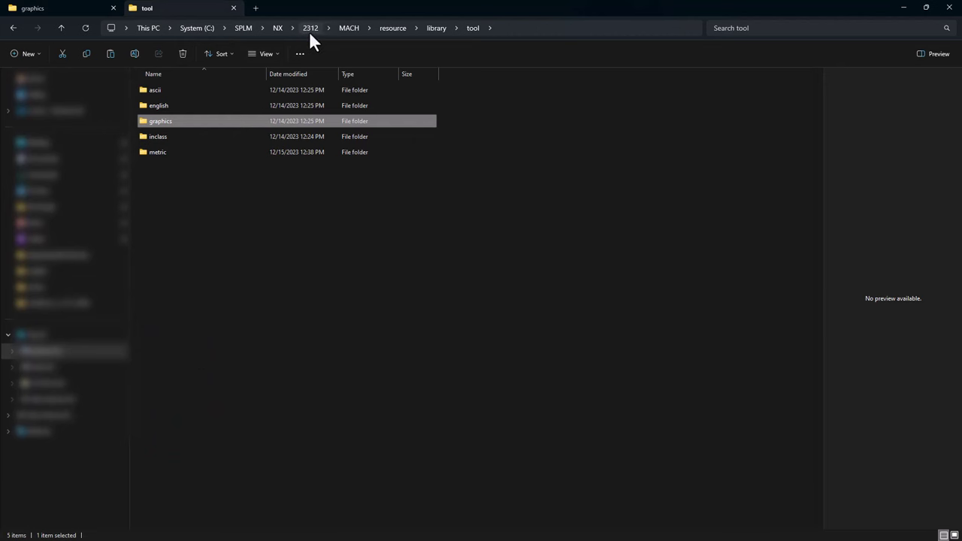
{"action": "double_click", "coordinate": [310, 123]}
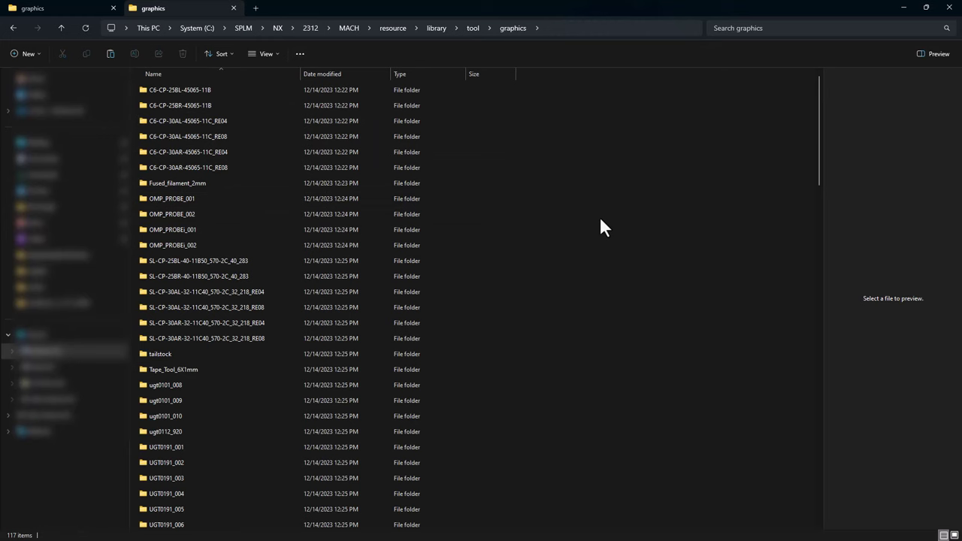
{"action": "key", "text": "ctrl+v"}
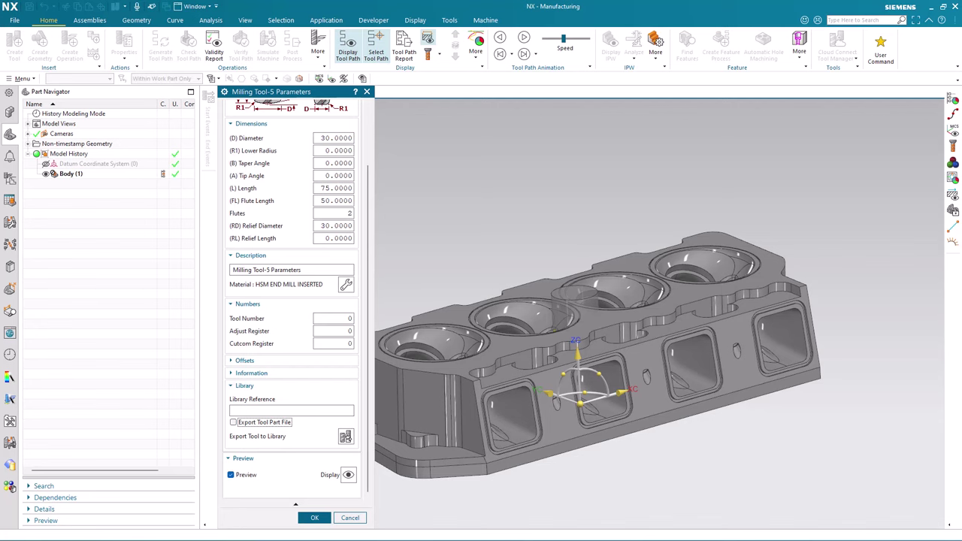
Step: Accept the milling tool parameters, search the Drilling library class, and preview 10.4MM_DRILL_WALTER with the body hidden
{"action": "left_click", "coordinate": [316, 519]}
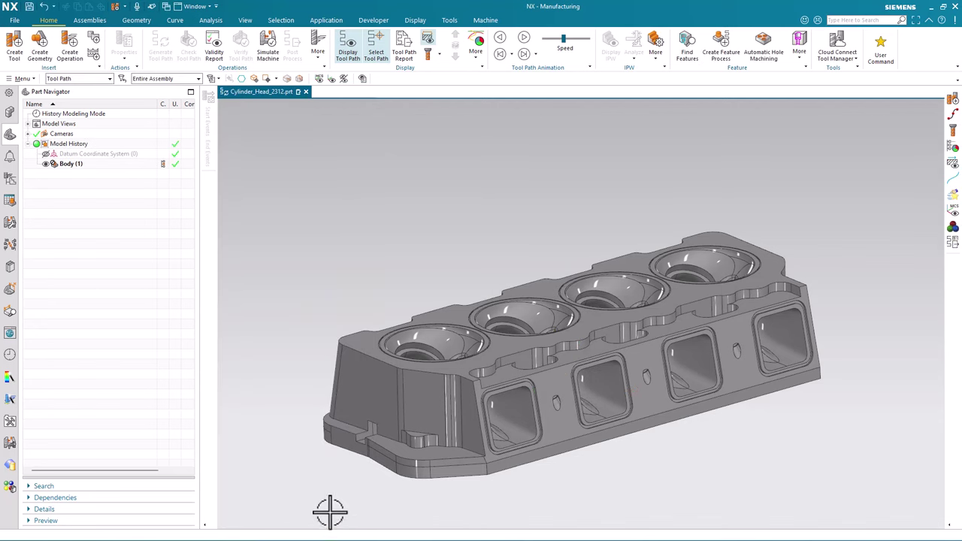
{"action": "left_click", "coordinate": [15, 51]}
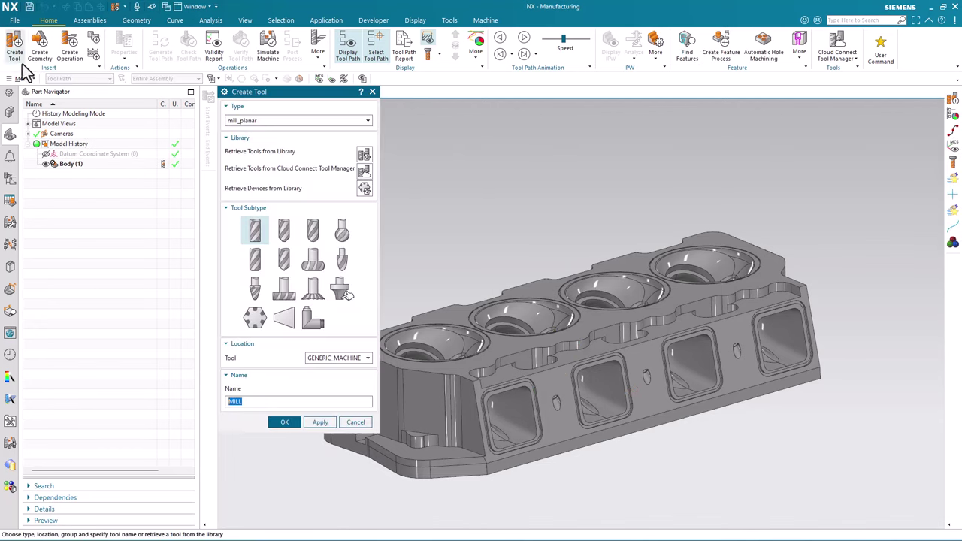
{"action": "left_click", "coordinate": [364, 155]}
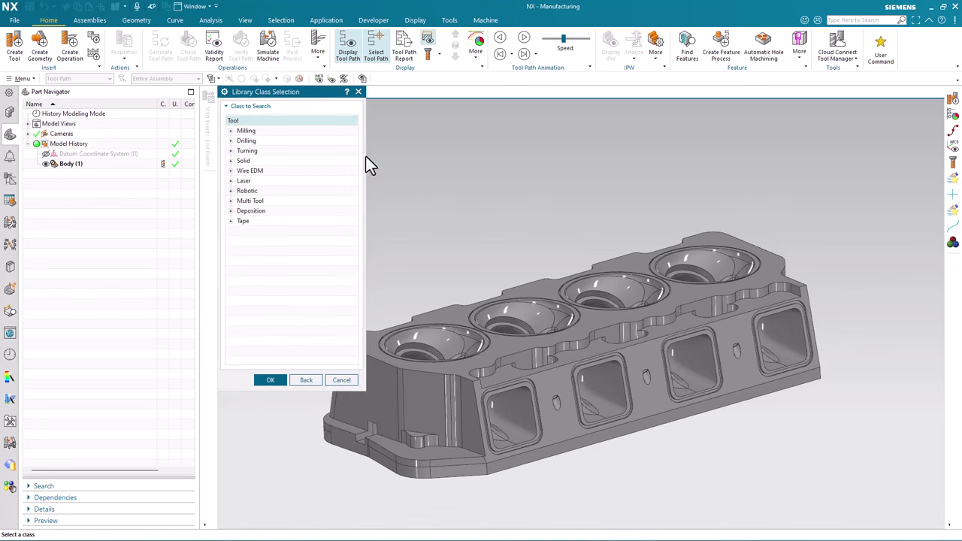
{"action": "left_click", "coordinate": [230, 140]}
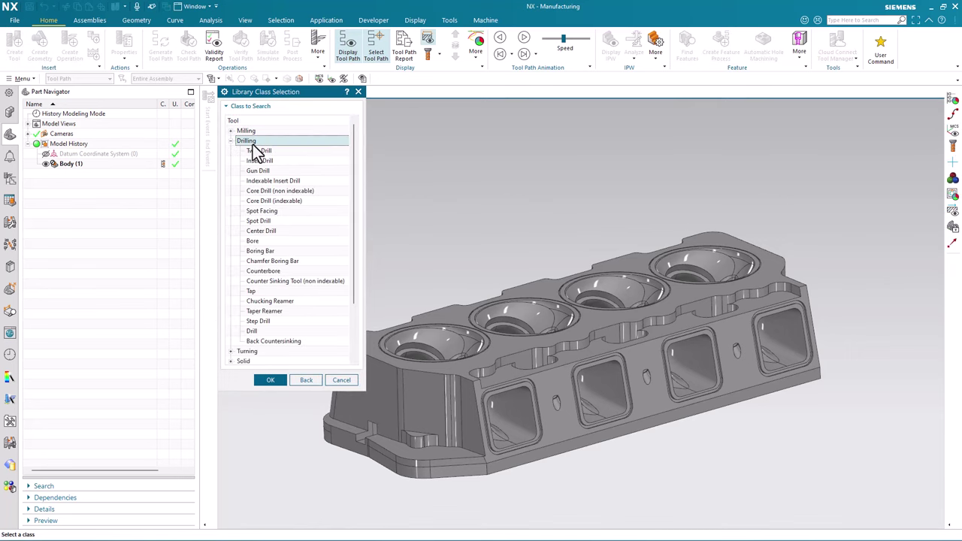
{"action": "double_click", "coordinate": [246, 140]}
{"action": "left_click", "coordinate": [274, 292]}
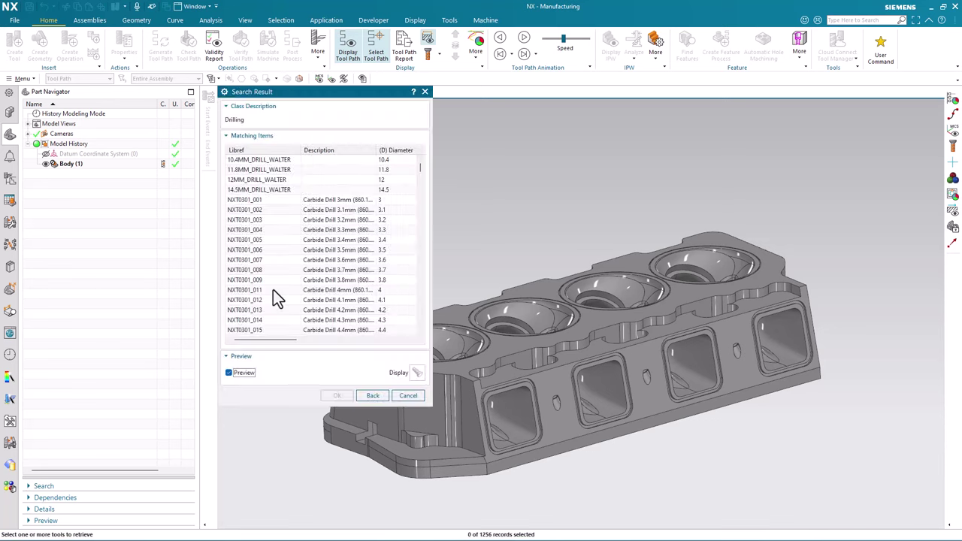
{"action": "left_click", "coordinate": [47, 163]}
{"action": "left_click", "coordinate": [265, 161]}
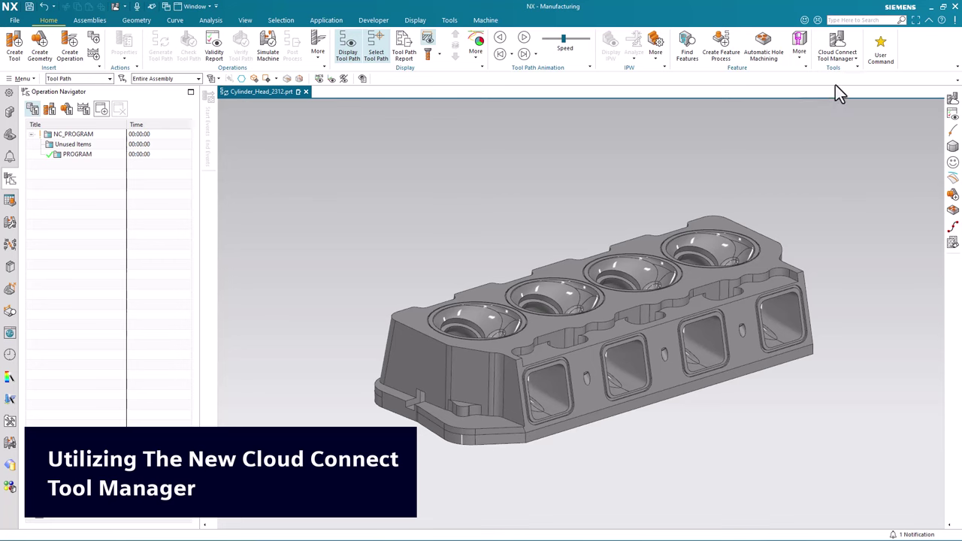
Step: Launch the Cloud Connect Tool Manager and browse tool assemblies, showing only EM_ASSEMBLY_DEMO on HSK_63A
{"action": "left_click", "coordinate": [842, 63]}
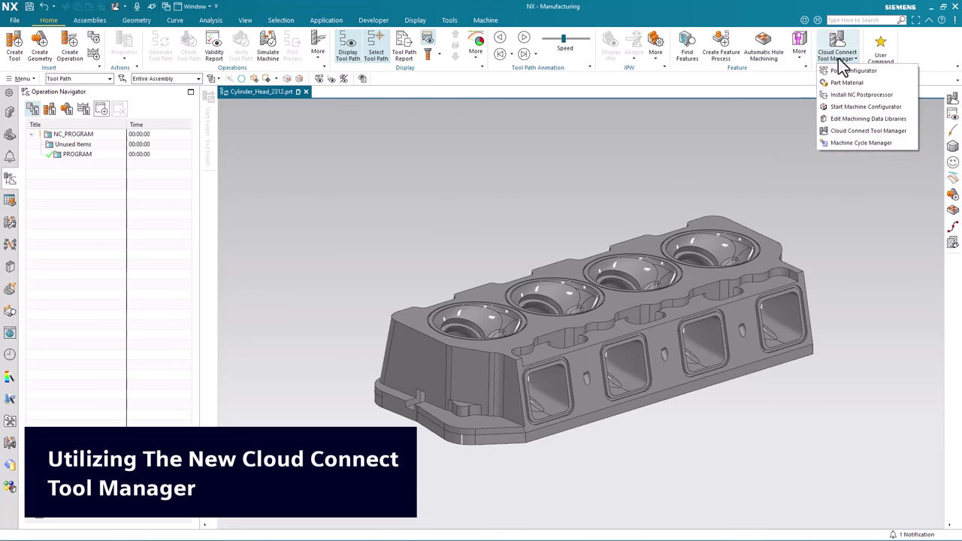
{"action": "left_click", "coordinate": [856, 132]}
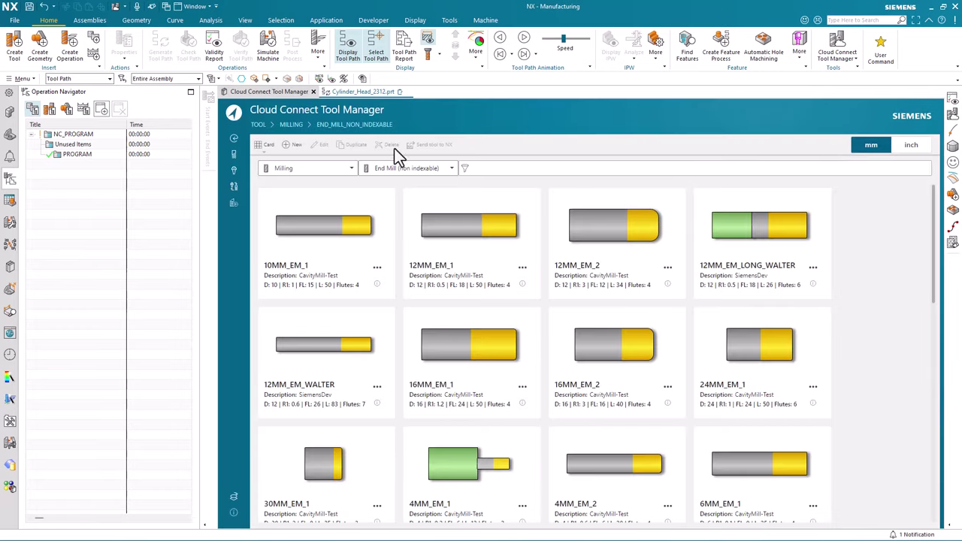
{"action": "left_click", "coordinate": [233, 187]}
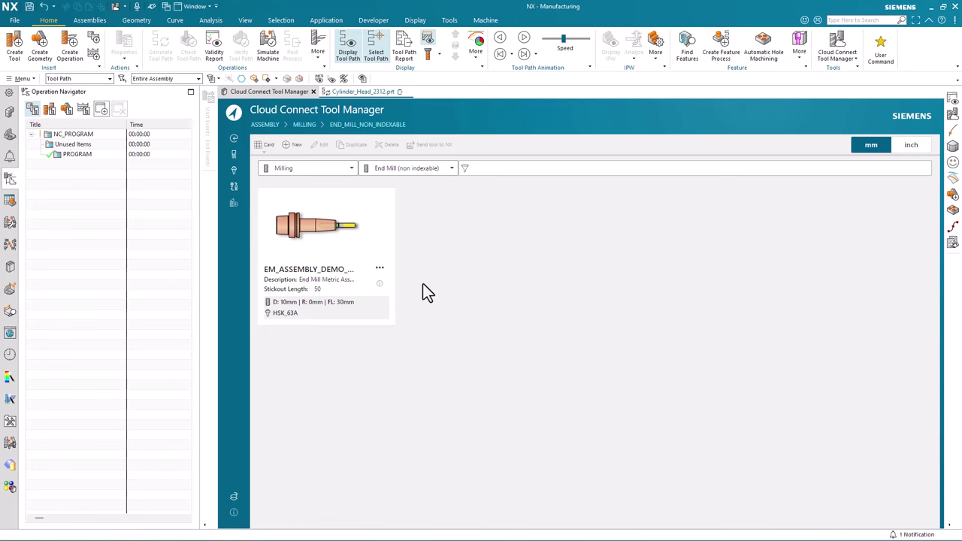
Step: Import existing assembly data, converting all 1218 tools with holders, and scroll through the new cards
{"action": "left_click", "coordinate": [234, 500]}
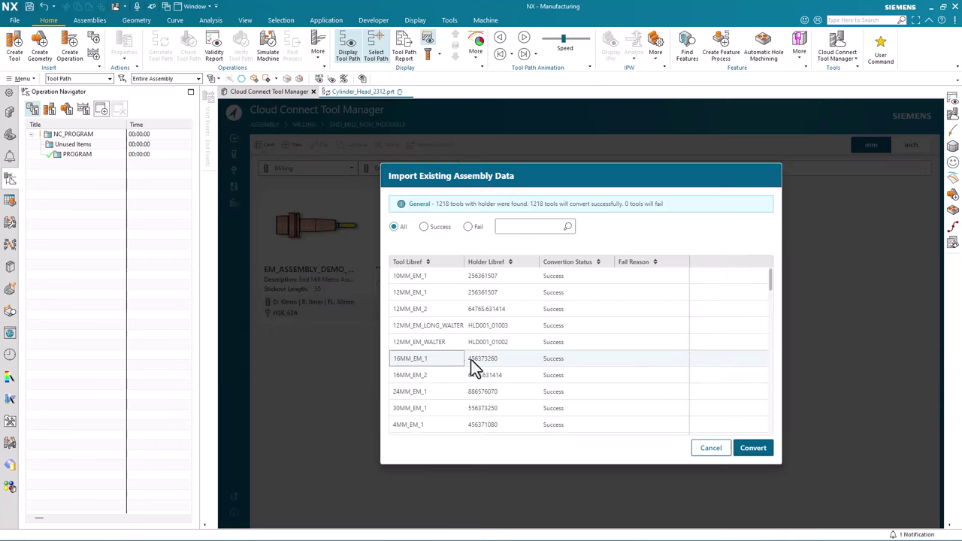
{"action": "left_click", "coordinate": [753, 449]}
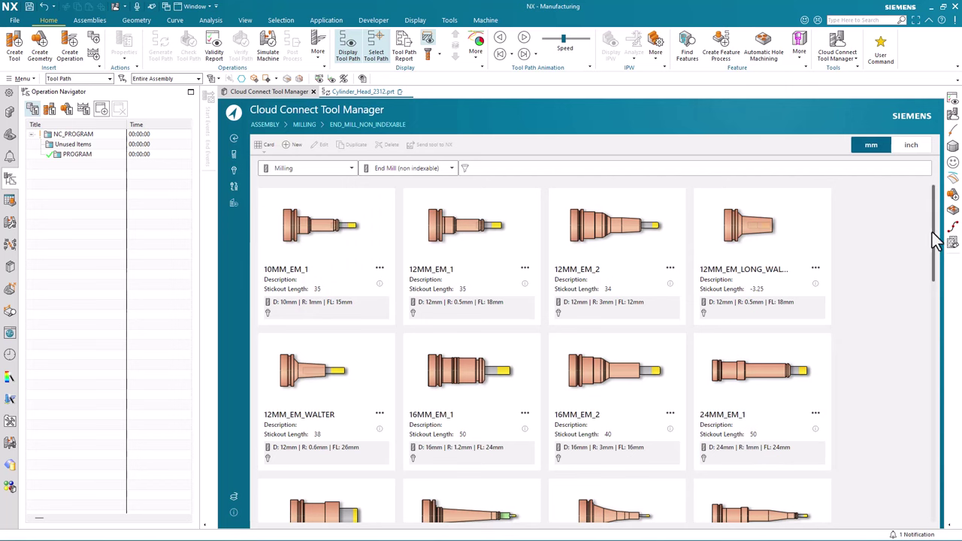
{"action": "left_click_drag", "start_coordinate": [937, 239], "coordinate": [947, 344]}
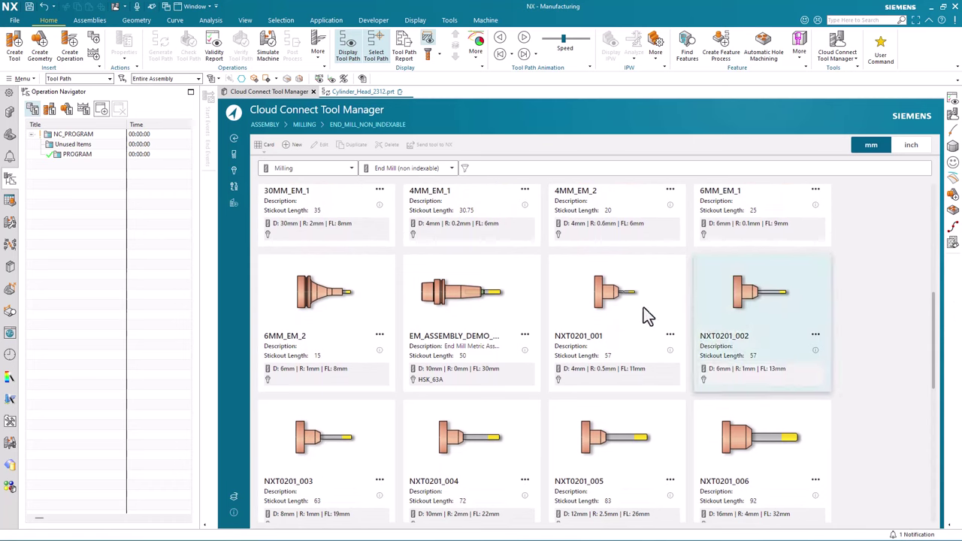
Step: Open the 6MM_EM_2 assembly for editing, showing stickout 15 and total length 105
{"action": "left_click", "coordinate": [314, 307]}
{"action": "left_click", "coordinate": [320, 144]}
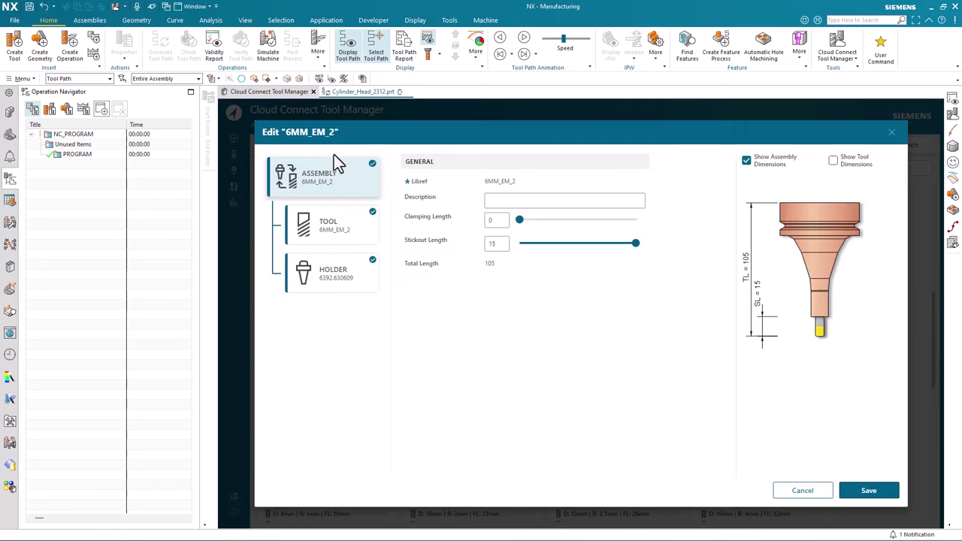